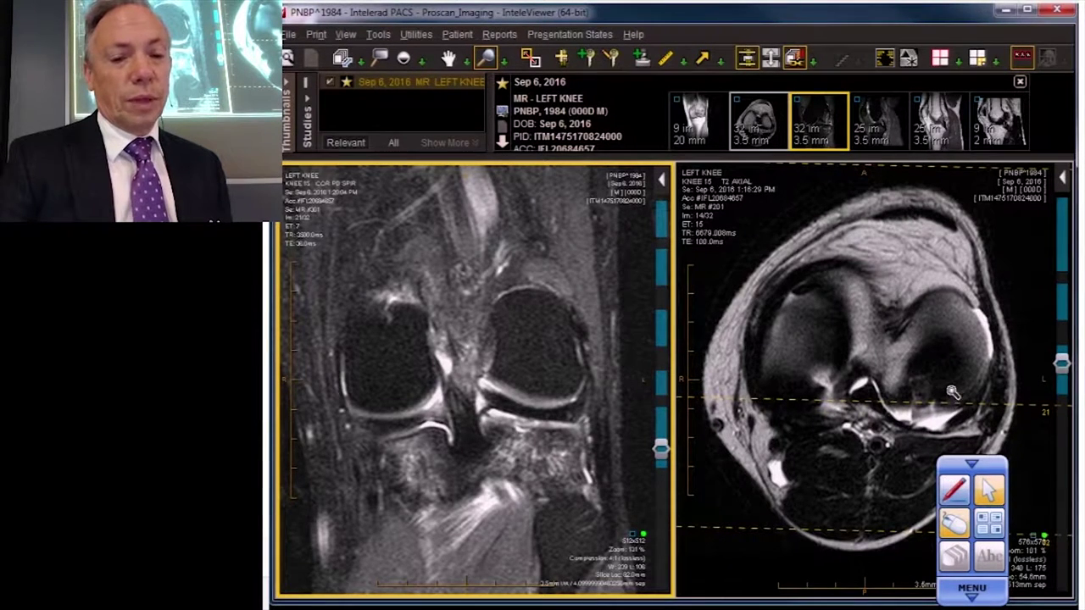
- Activate the axial T2 viewport and switch from the magnifier back to the arrow pointer
left_click(952, 392)
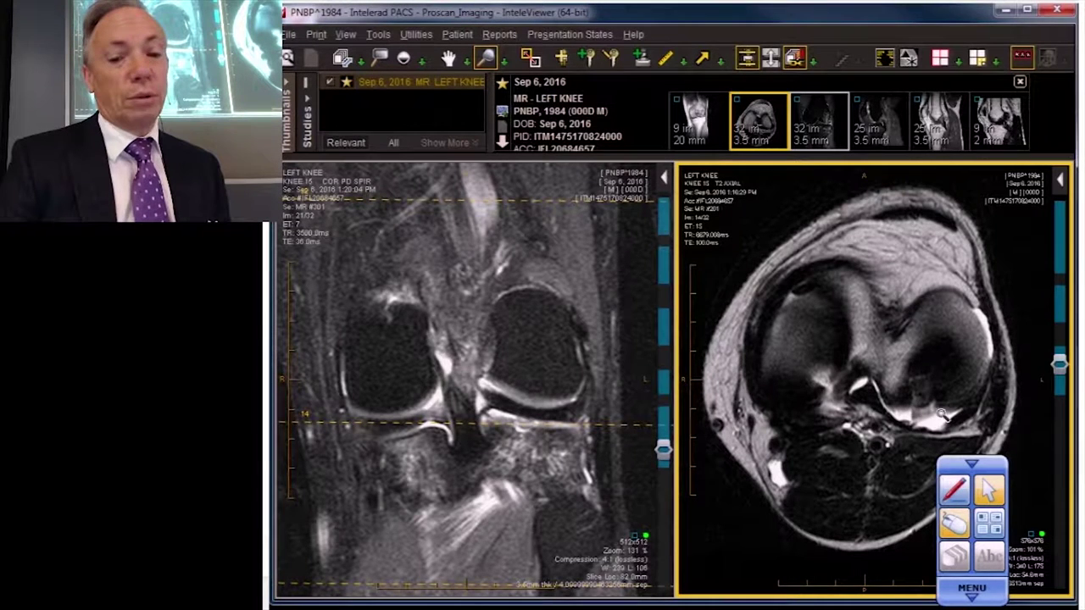
key("Escape")
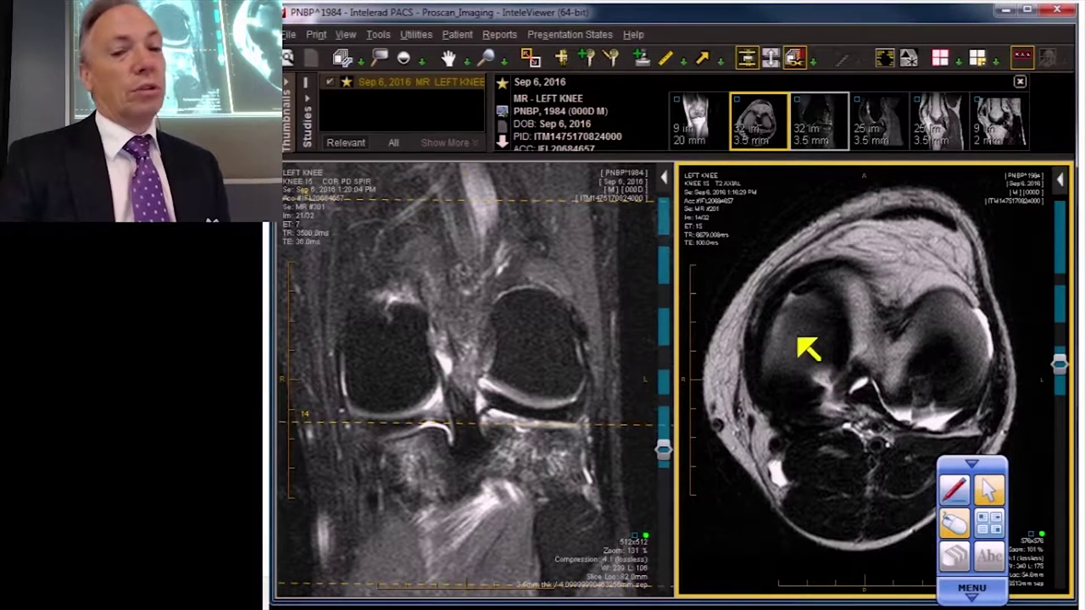
- Jump the coronal series to slice 16 and page the axial series toward slice 27
left_click(807, 341)
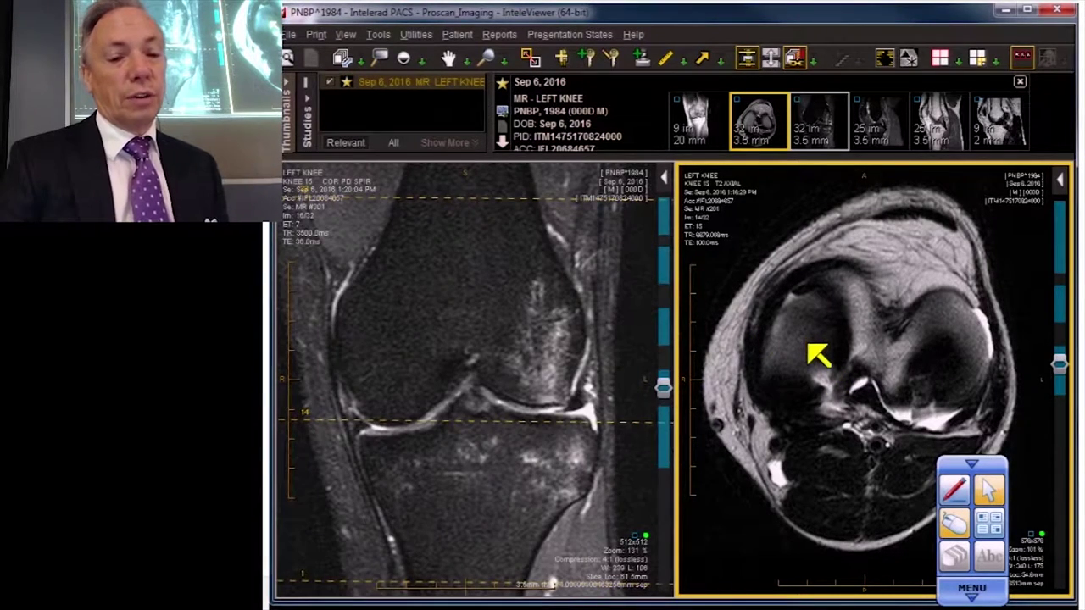
scroll(815, 354, "down", 2)
scroll(816, 355, "down", 4)
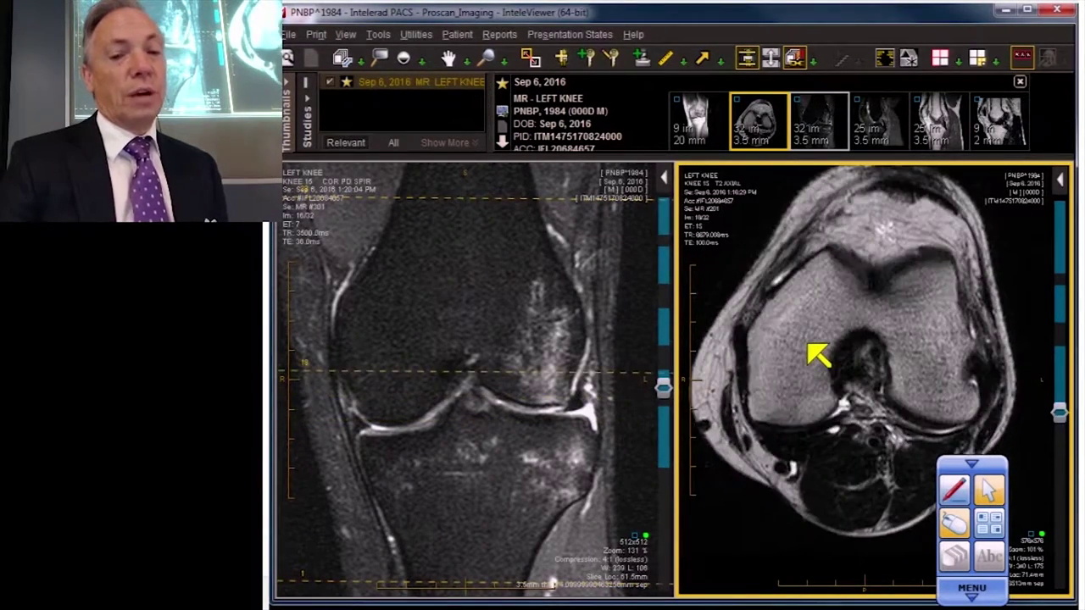
scroll(815, 354, "down", 7)
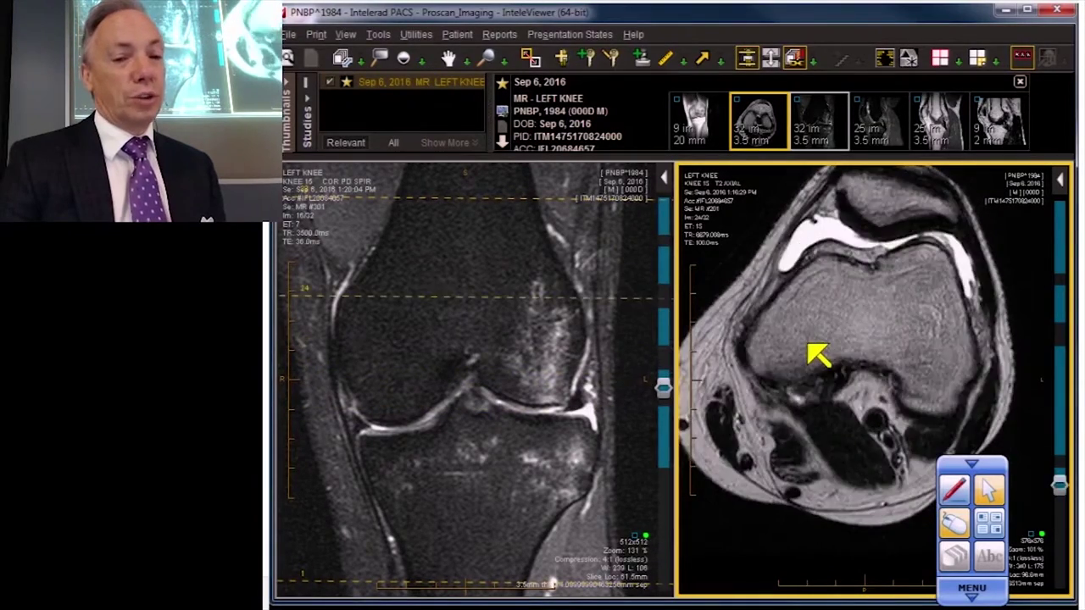
scroll(527, 381, "up", 3)
scroll(528, 381, "down", 6)
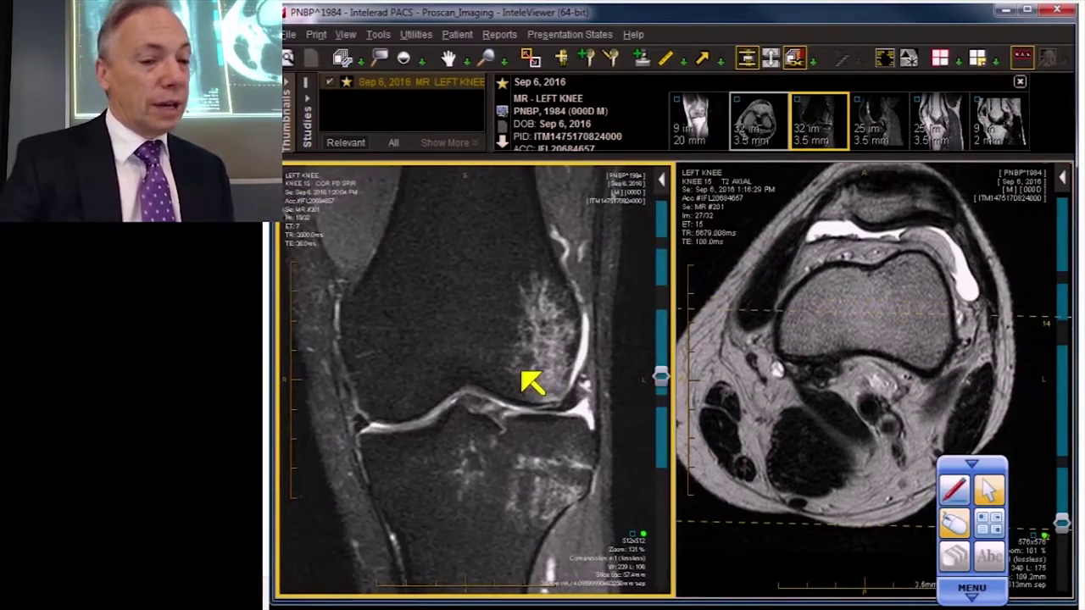
scroll(532, 383, "down", 3)
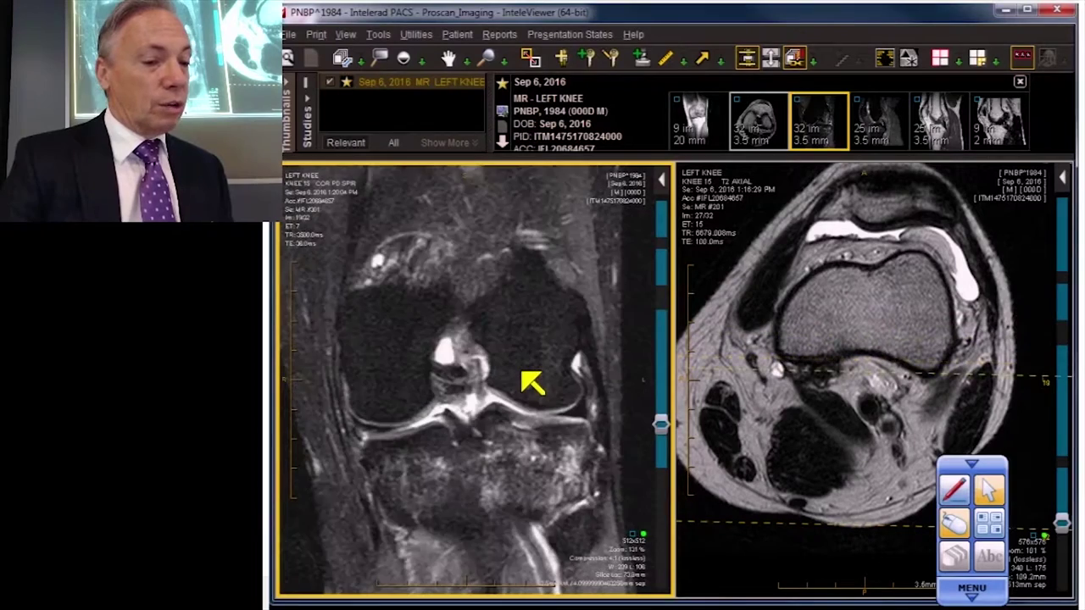
scroll(533, 383, "up", 2)
scroll(532, 383, "down", 1)
scroll(532, 383, "up", 1)
scroll(530, 445, "down", 1)
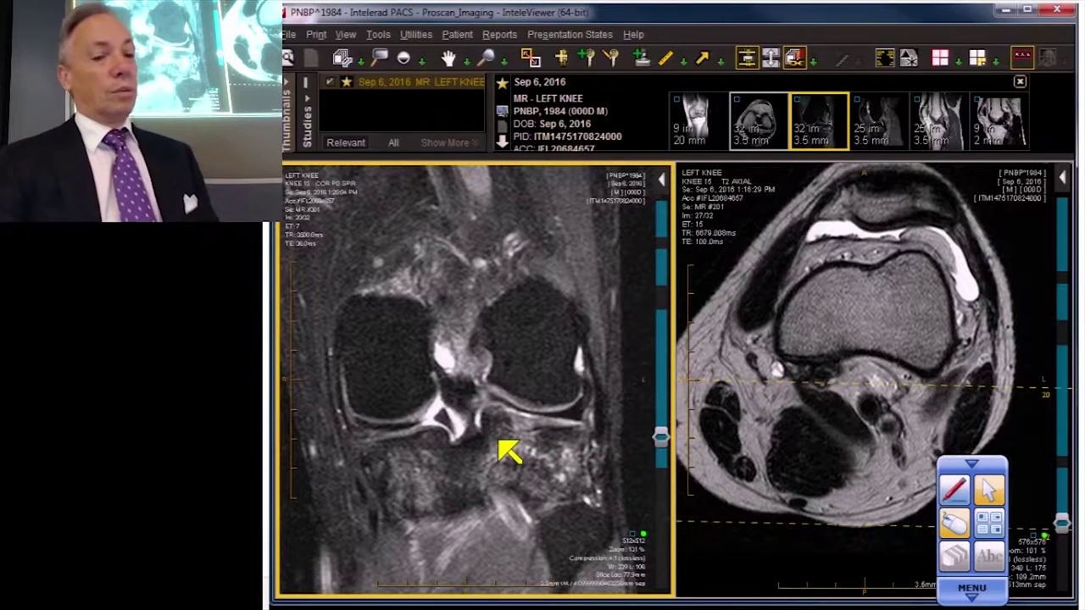
- Page the coronal PD SPIR slices between 13 and 21, ending near 20, then reactivate the axial view
scroll(517, 432, "up", 1)
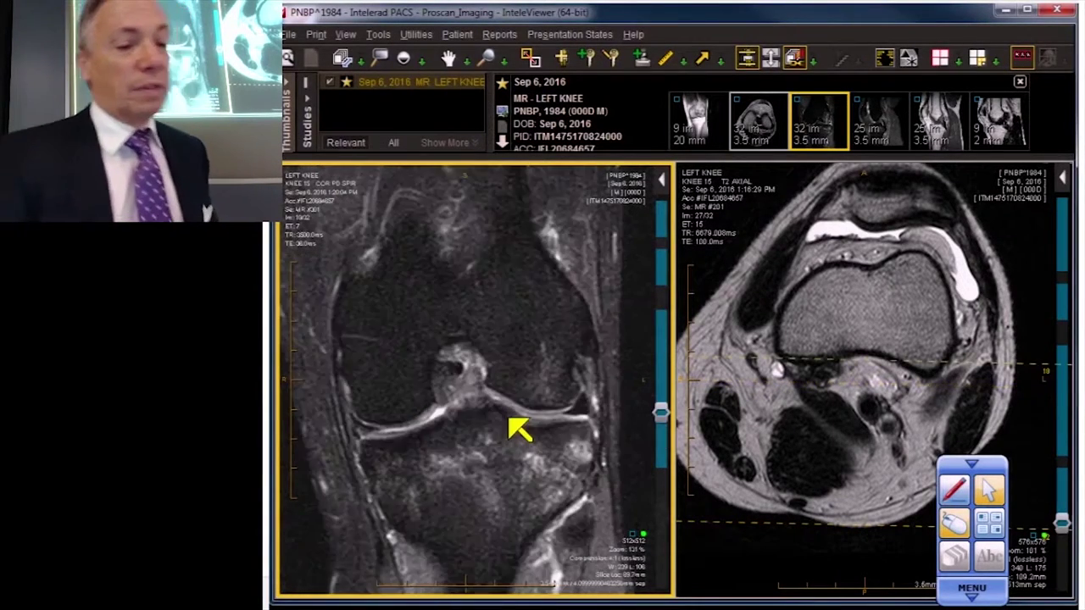
scroll(519, 429, "up", 3)
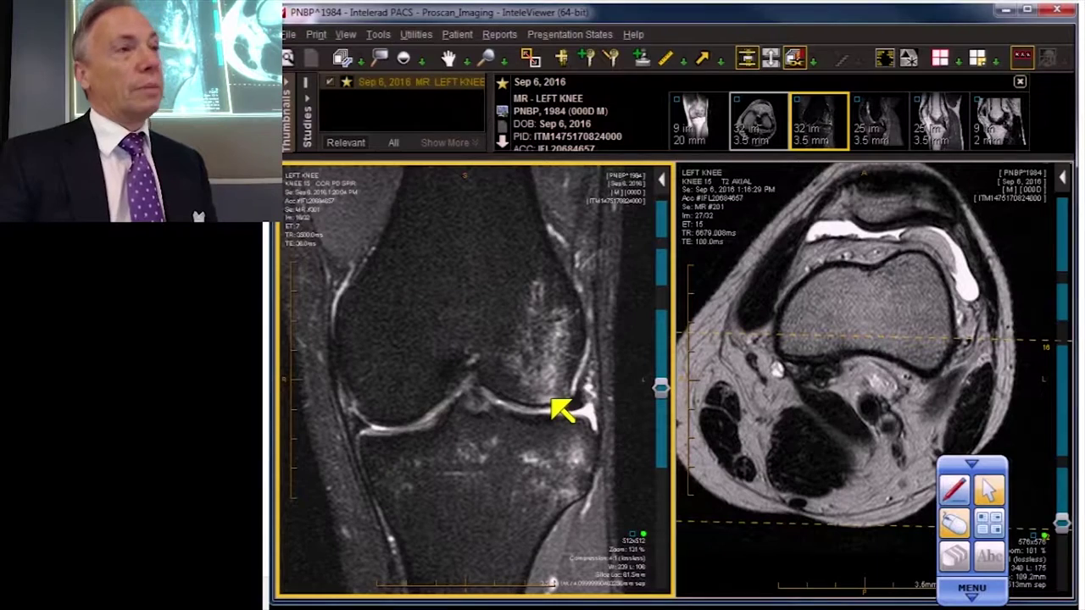
scroll(534, 415, "down", 3)
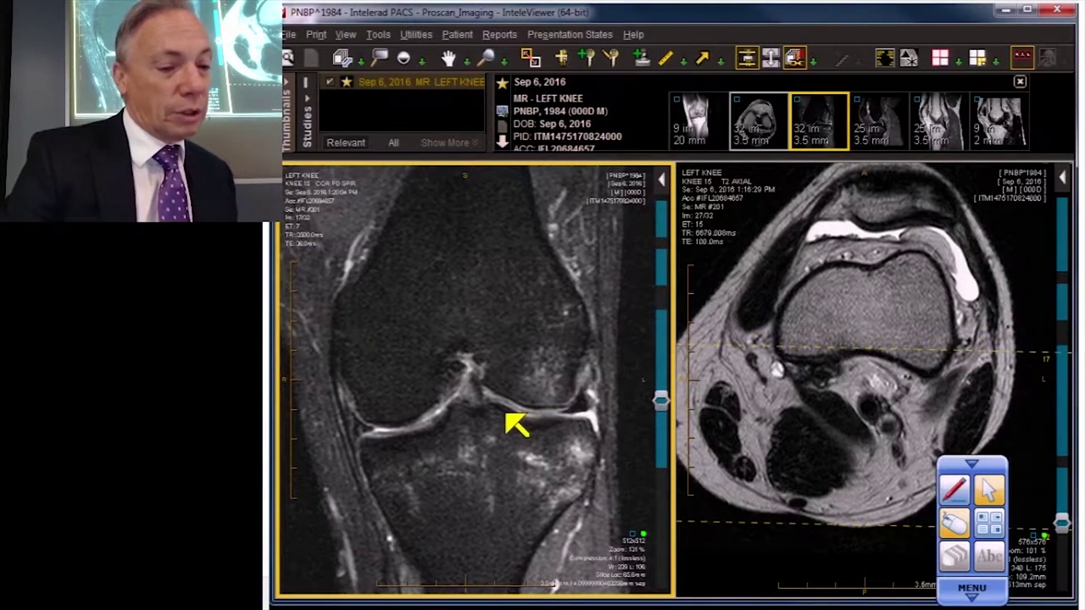
scroll(422, 424, "up", 3)
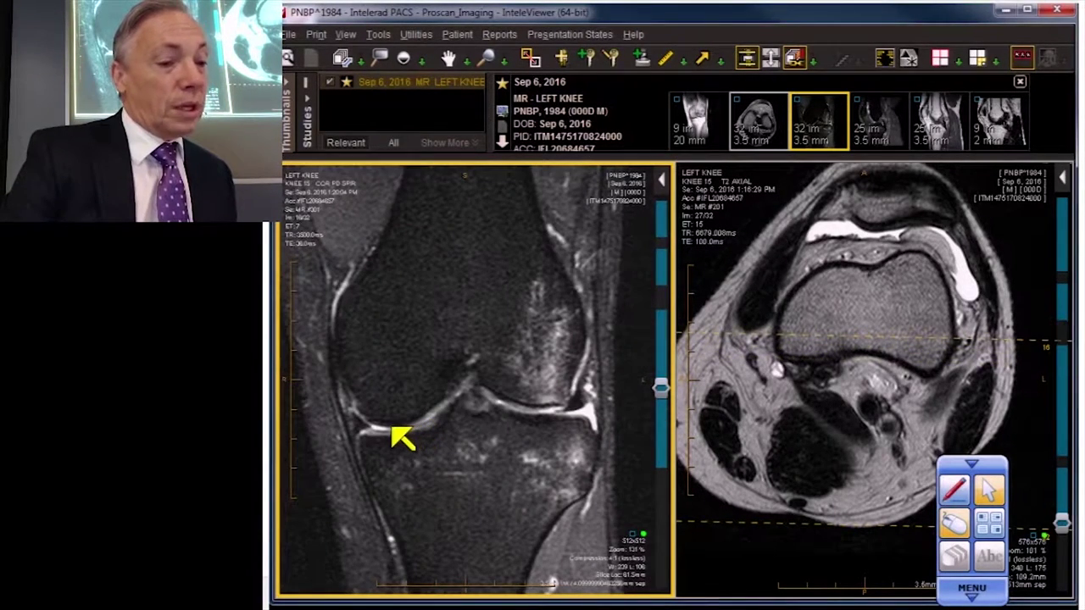
scroll(398, 438, "down", 2)
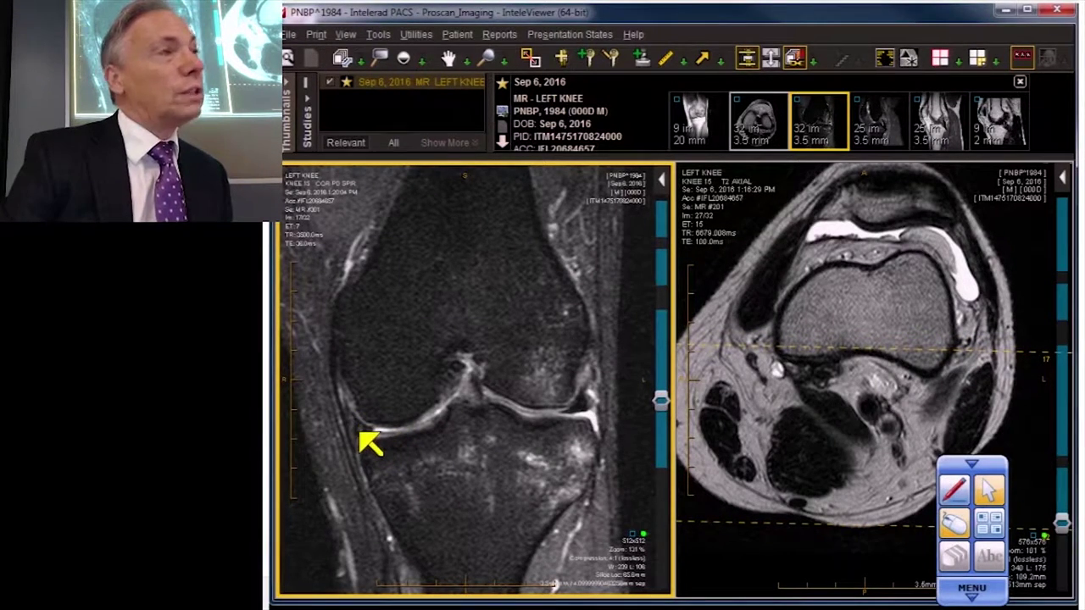
scroll(373, 443, "down", 2)
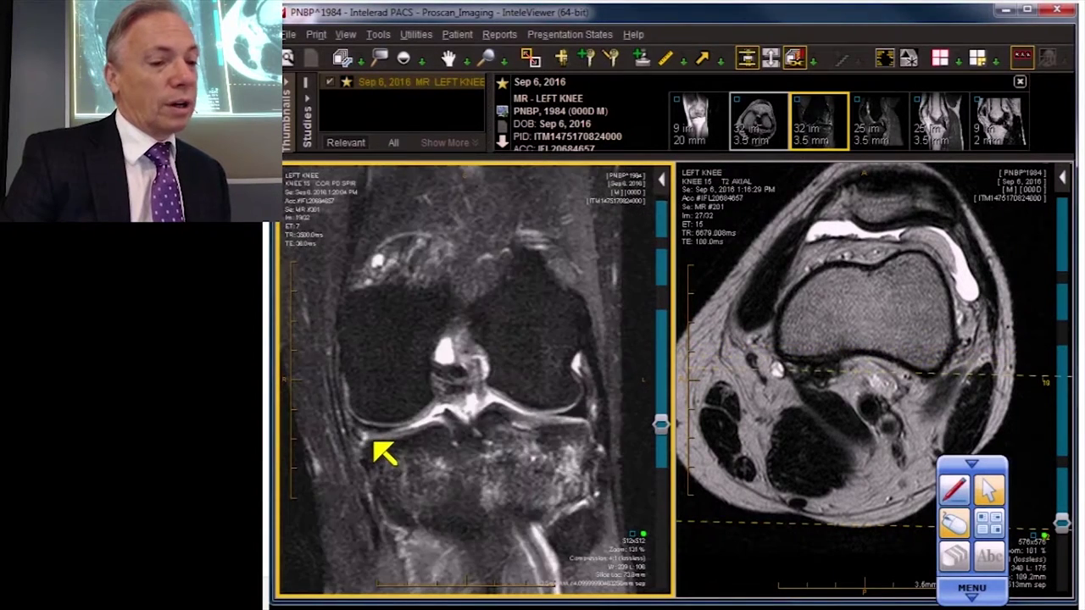
scroll(373, 444, "down", 2)
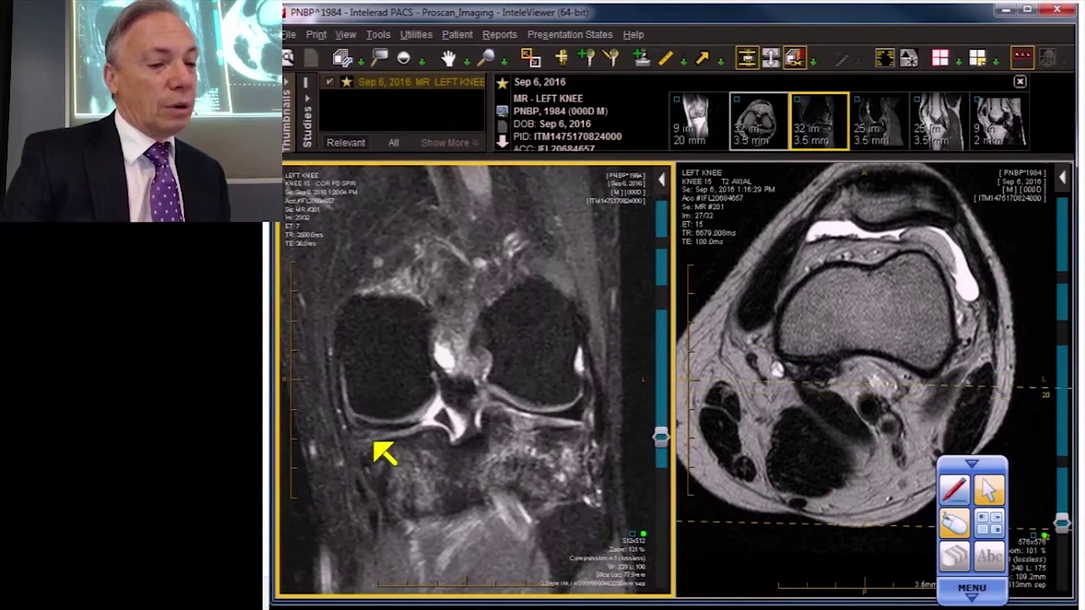
scroll(375, 444, "up", 1)
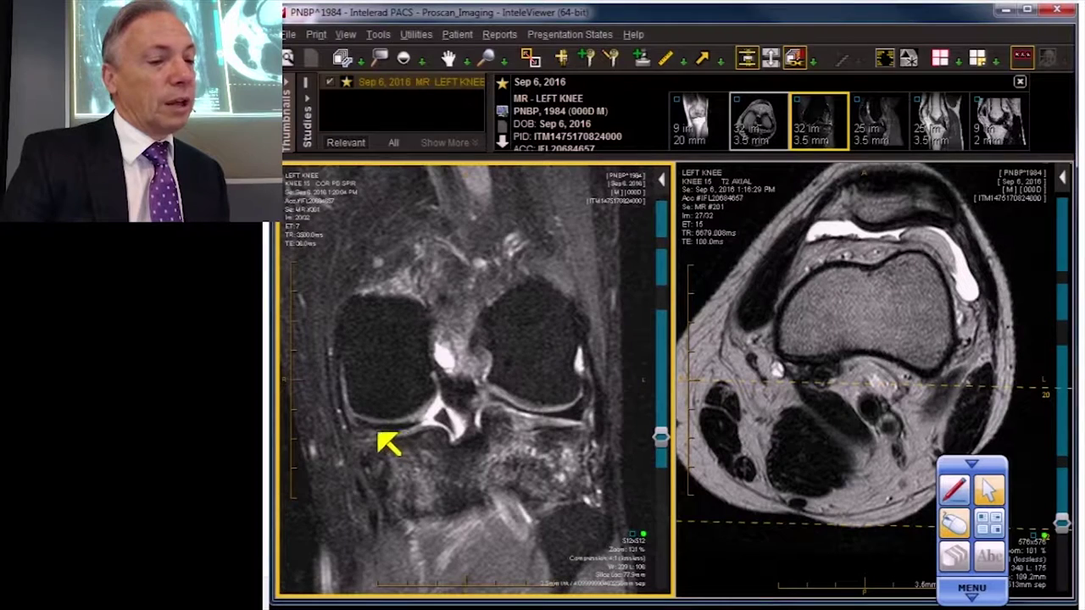
scroll(373, 445, "up", 2)
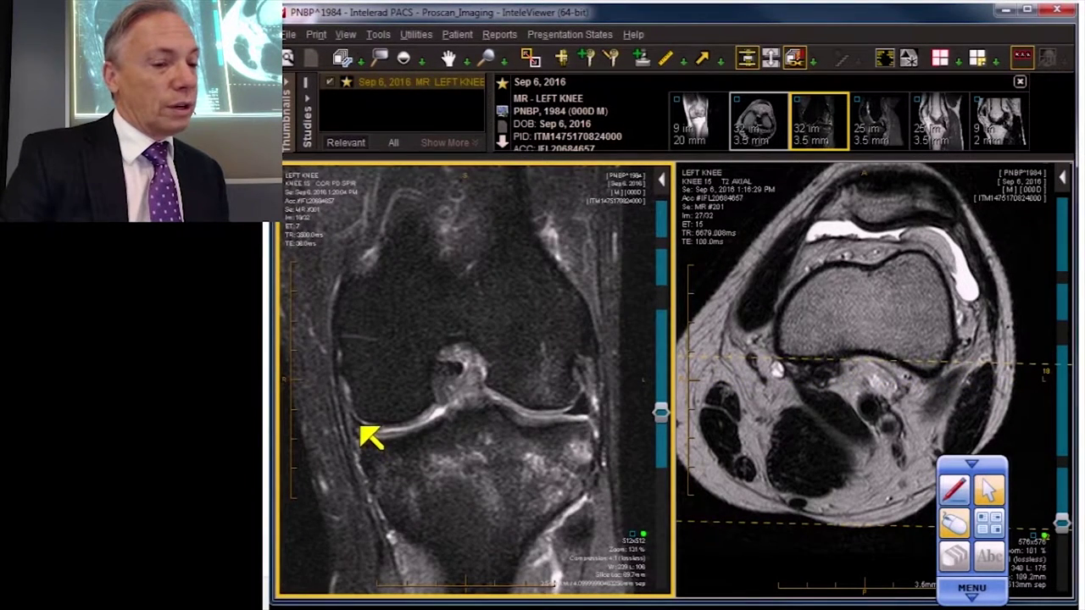
scroll(372, 444, "down", 2)
scroll(371, 449, "up", 1)
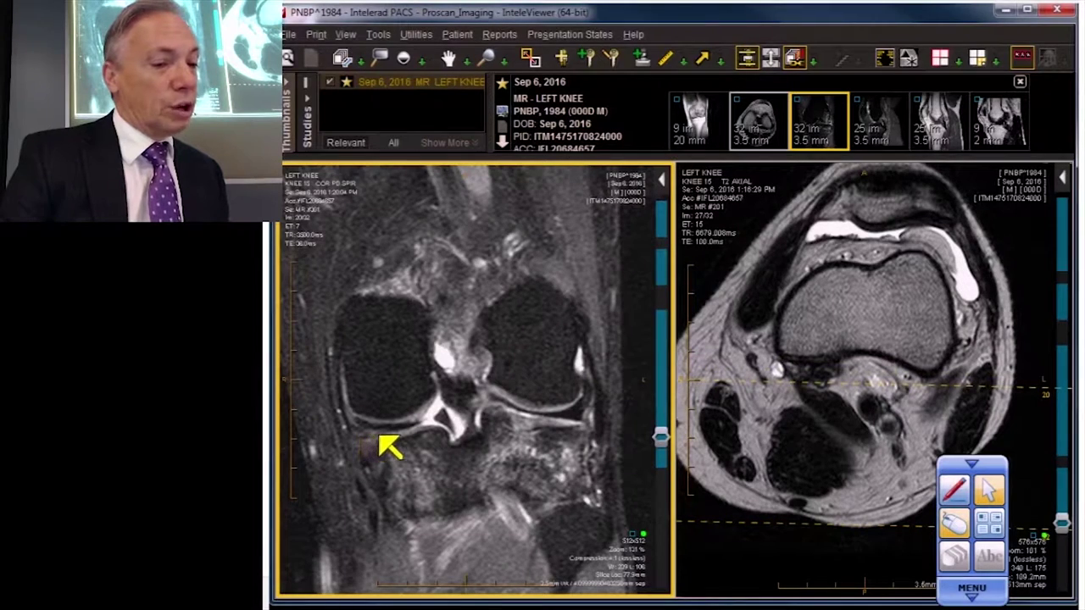
scroll(379, 437, "up", 2)
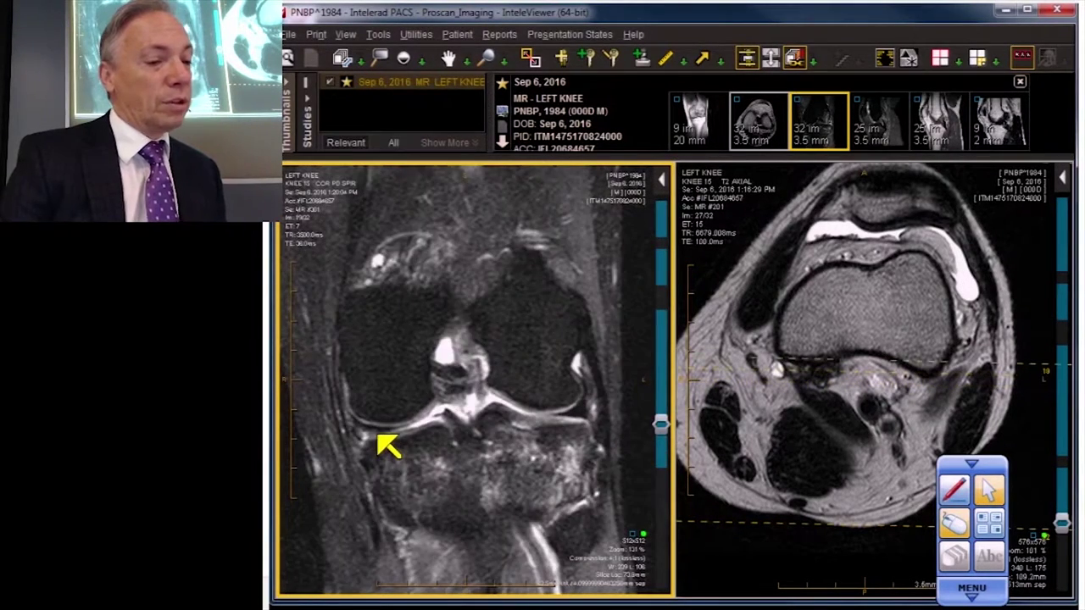
scroll(373, 438, "down", 1)
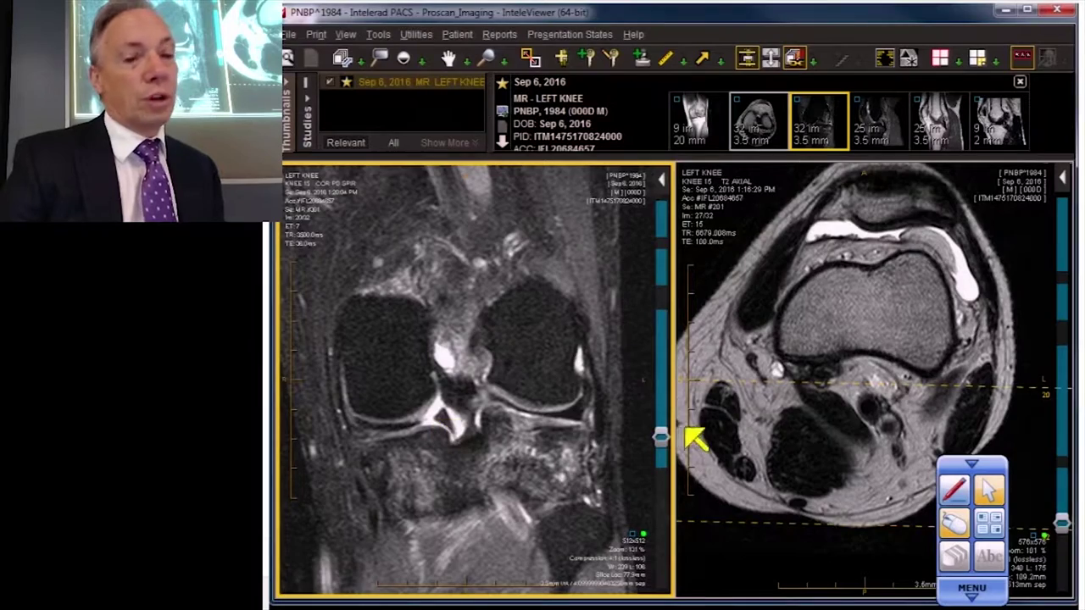
left_click(857, 310)
scroll(854, 339, "up", 3)
- Bring the axial series back to image 14 of 32
scroll(856, 347, "up", 11)
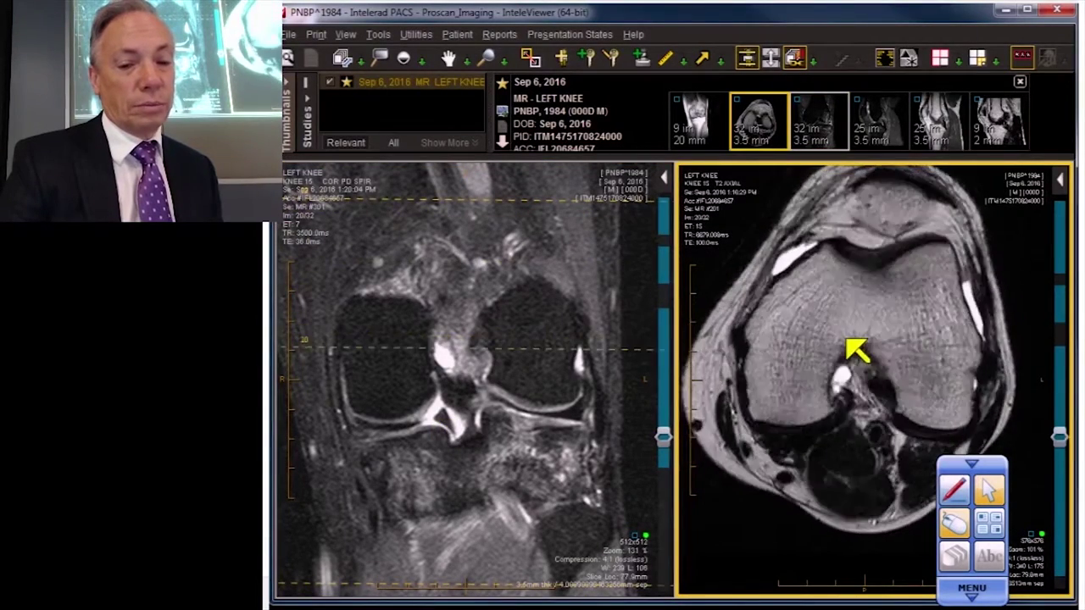
scroll(857, 349, "down", 1)
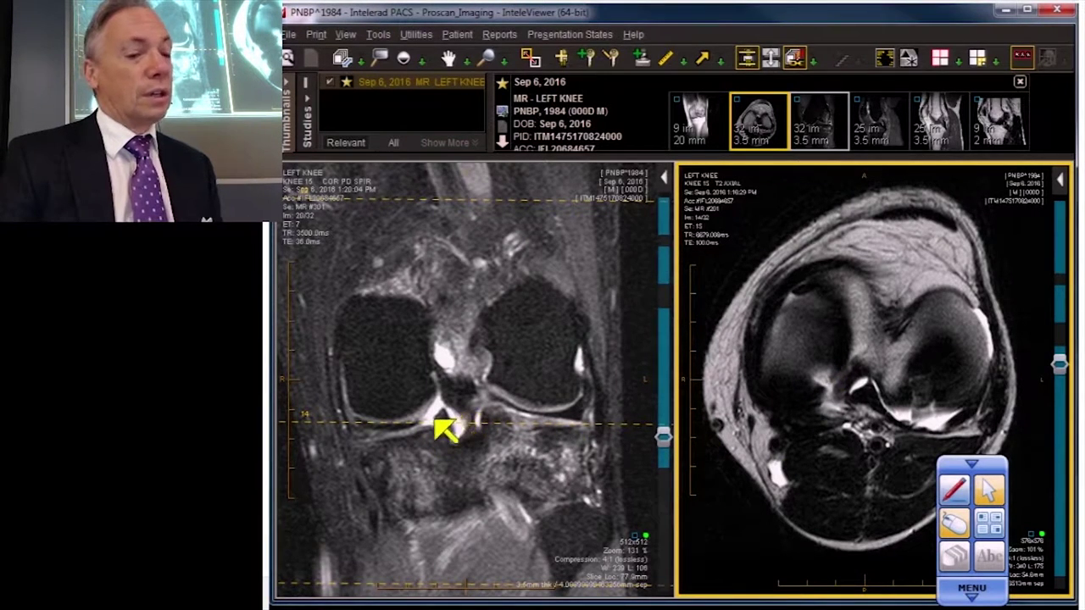
scroll(451, 436, "down", 1)
scroll(451, 436, "down", 2)
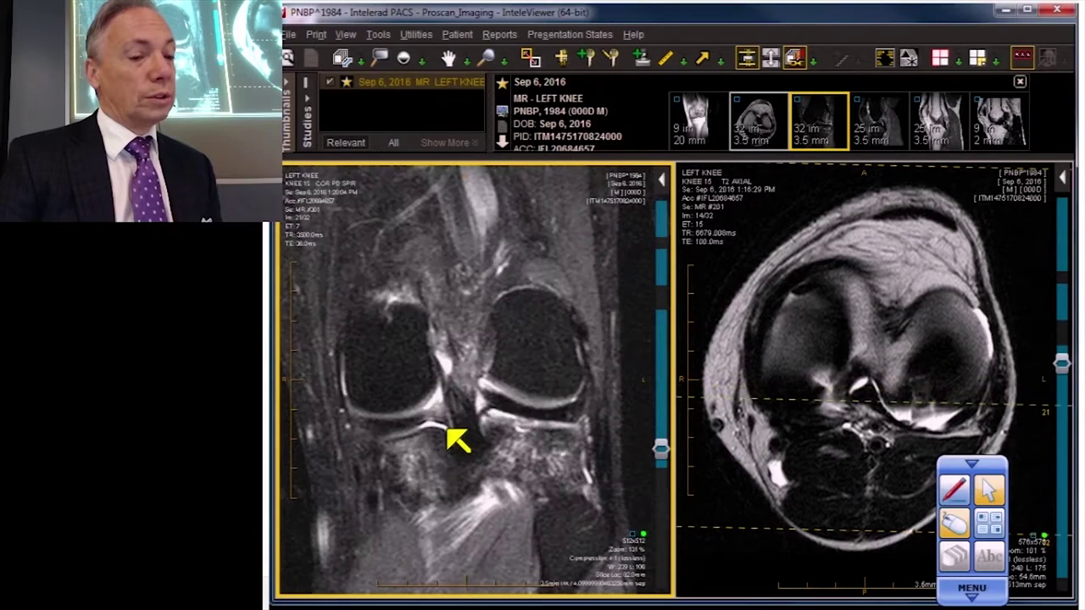
scroll(458, 439, "up", 1)
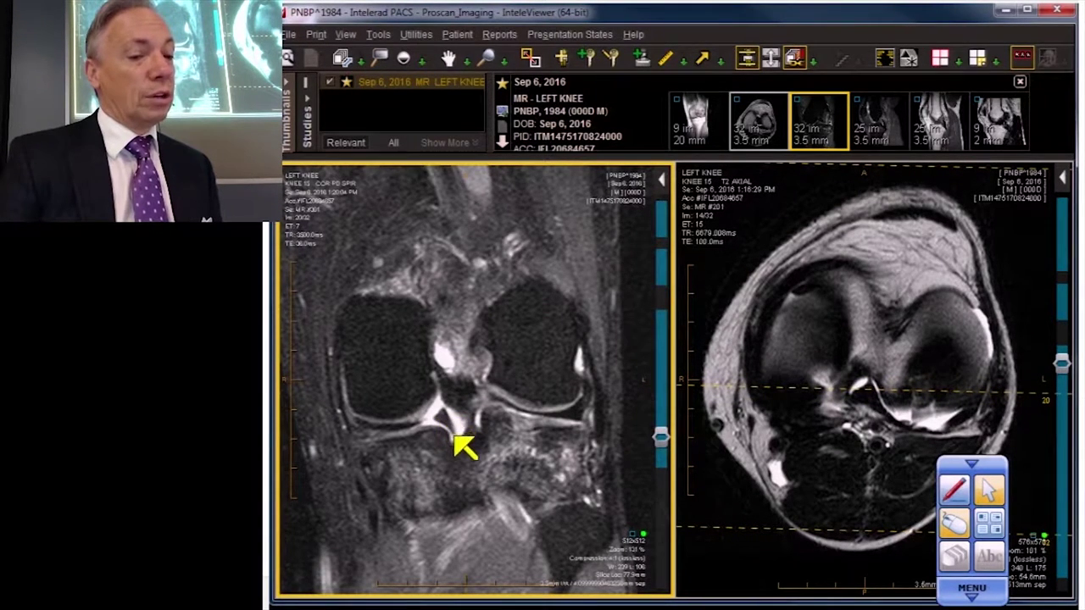
scroll(461, 438, "down", 1)
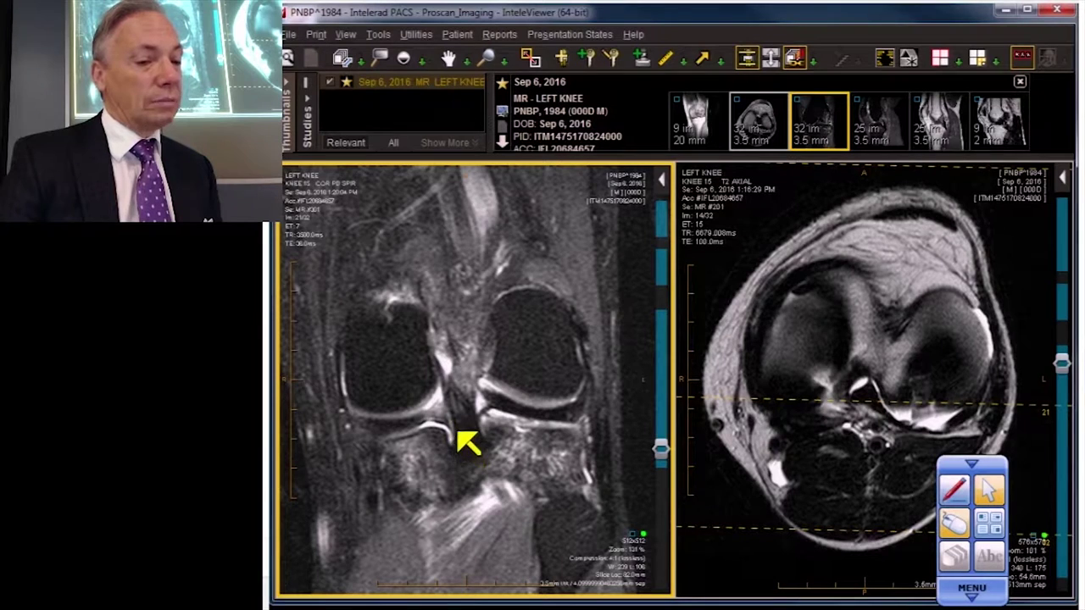
- Page coronal slices around 17–21, then load the sagittal PD SPIR series into the right viewport
scroll(454, 425, "up", 1)
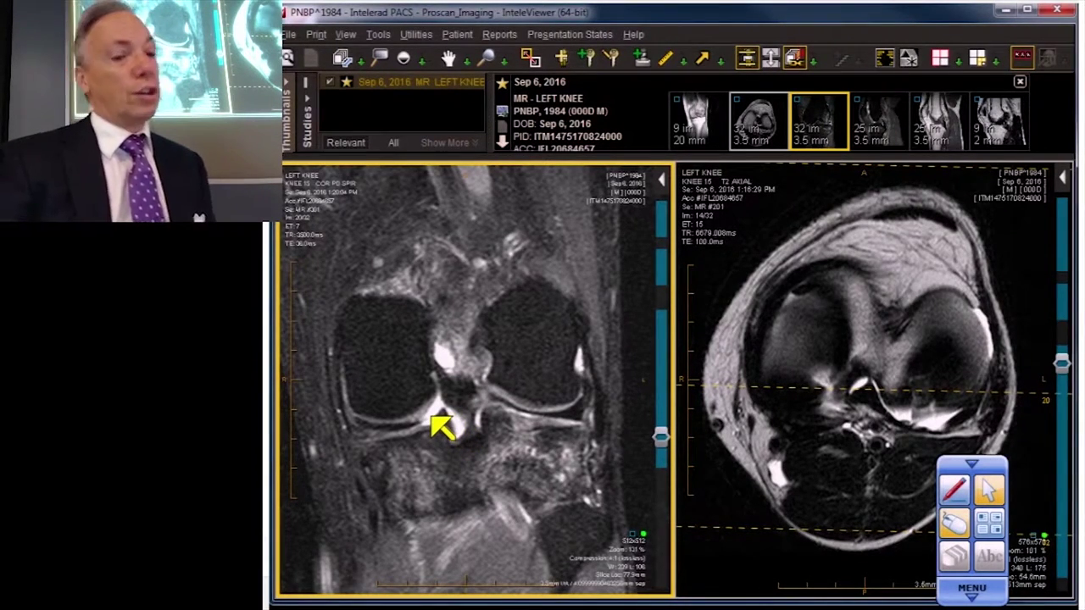
scroll(440, 426, "up", 2)
scroll(443, 420, "up", 2)
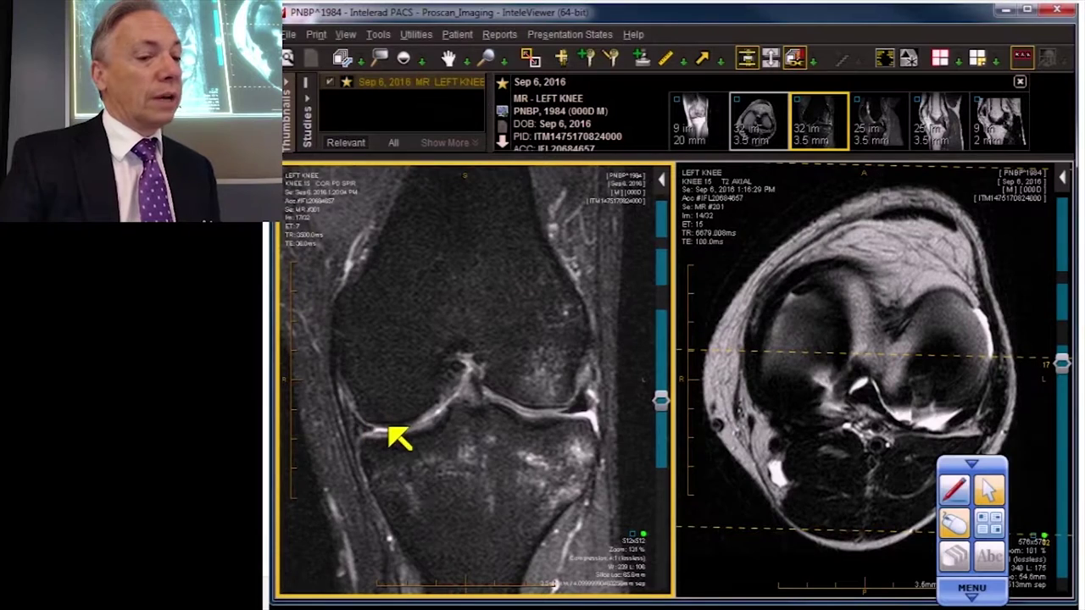
scroll(405, 432, "down", 2)
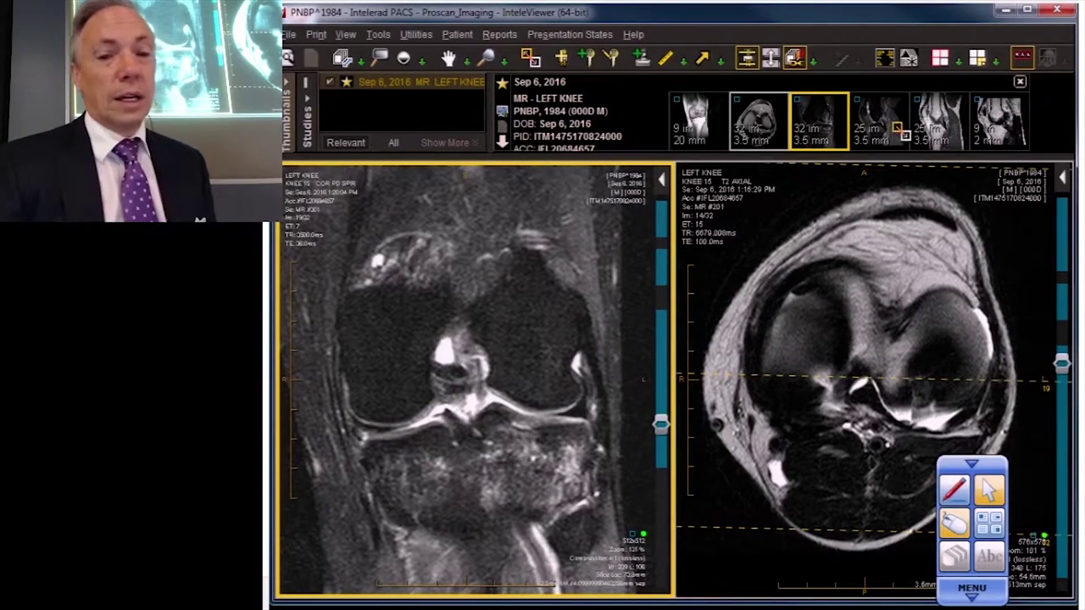
left_click_drag(888, 162, 884, 206)
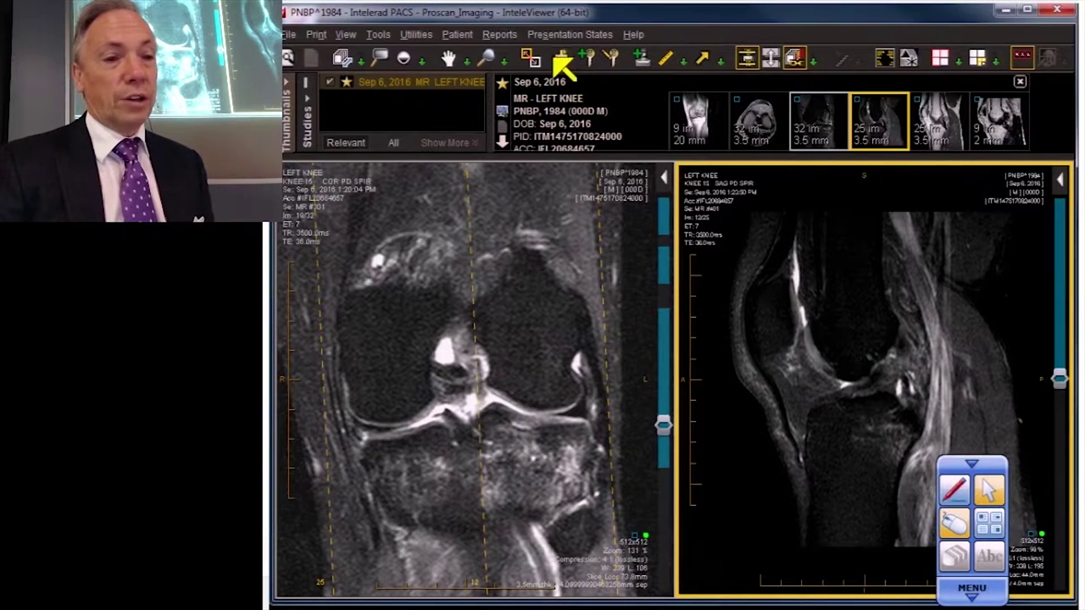
- Zoom into the sagittal PD SPIR knee image and wheel back and forth through its slices
left_click(485, 56)
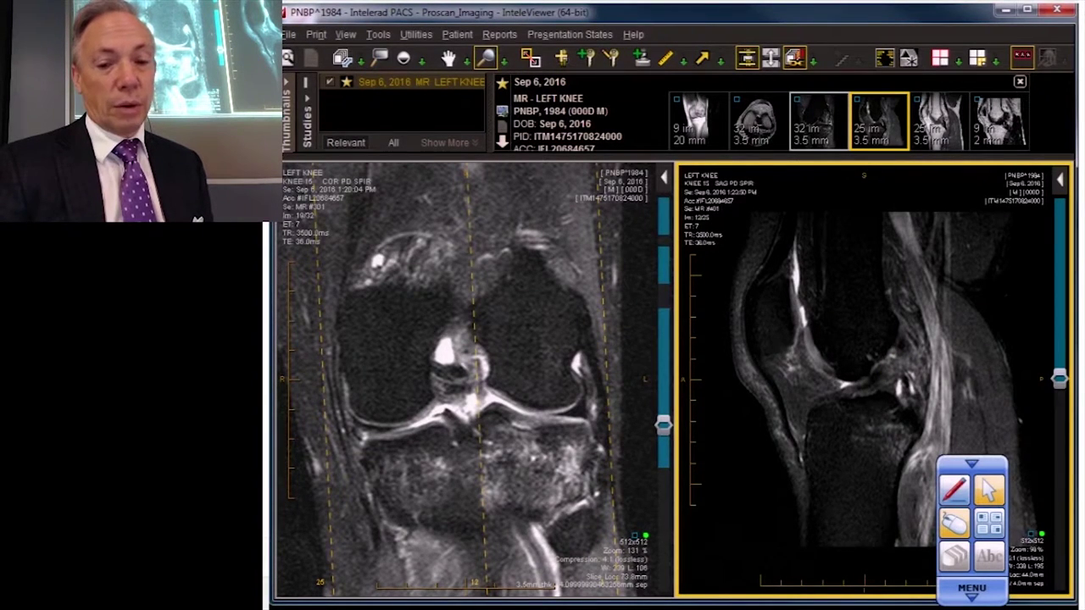
left_click(885, 379)
scroll(912, 332, "down", 5)
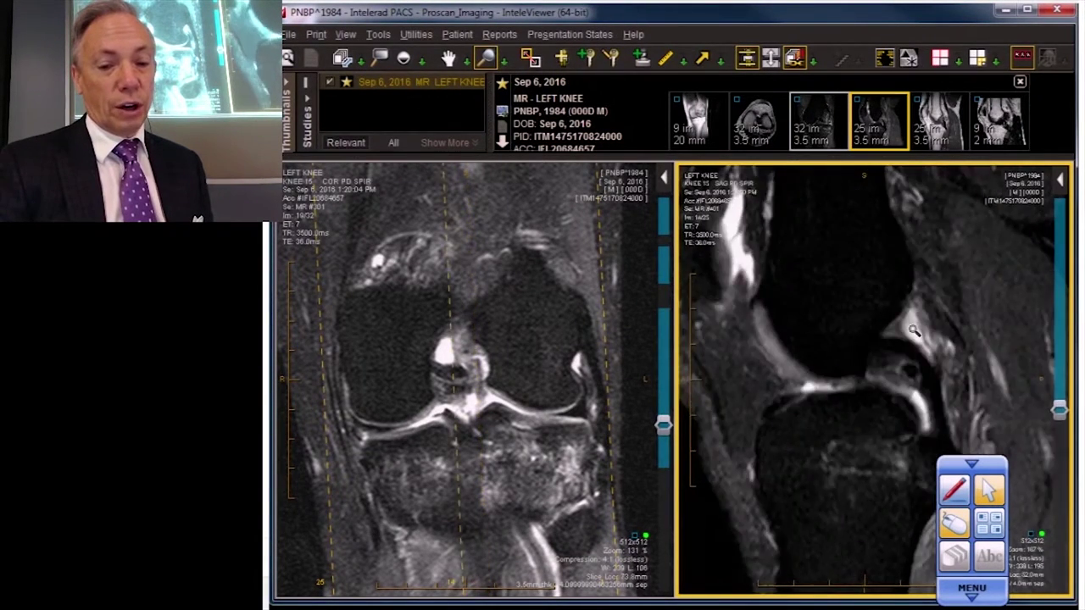
scroll(913, 331, "down", 3)
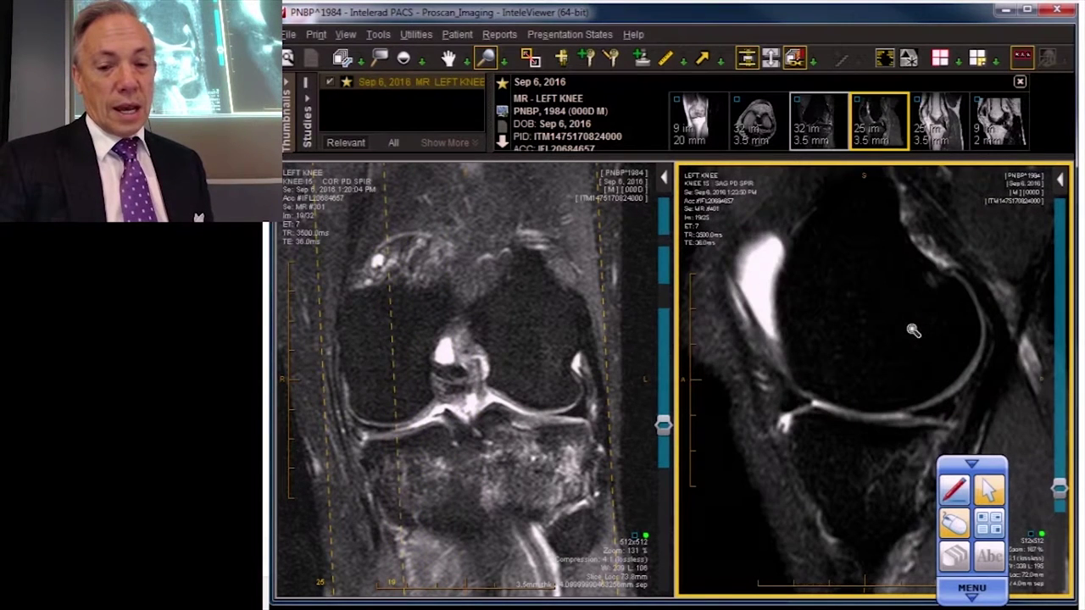
scroll(926, 380, "down", 4)
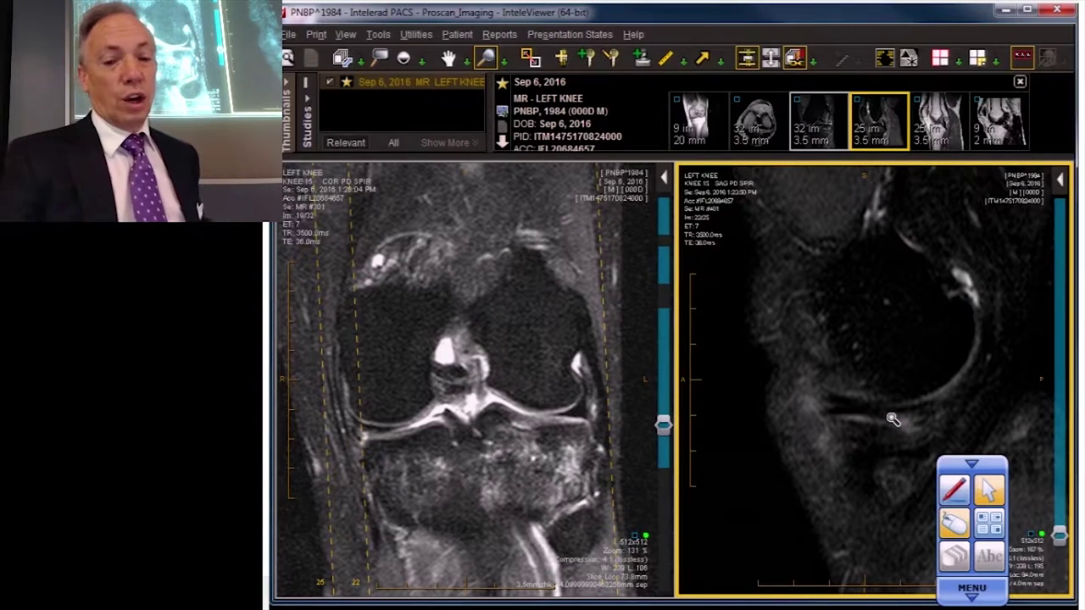
scroll(898, 424, "up", 2)
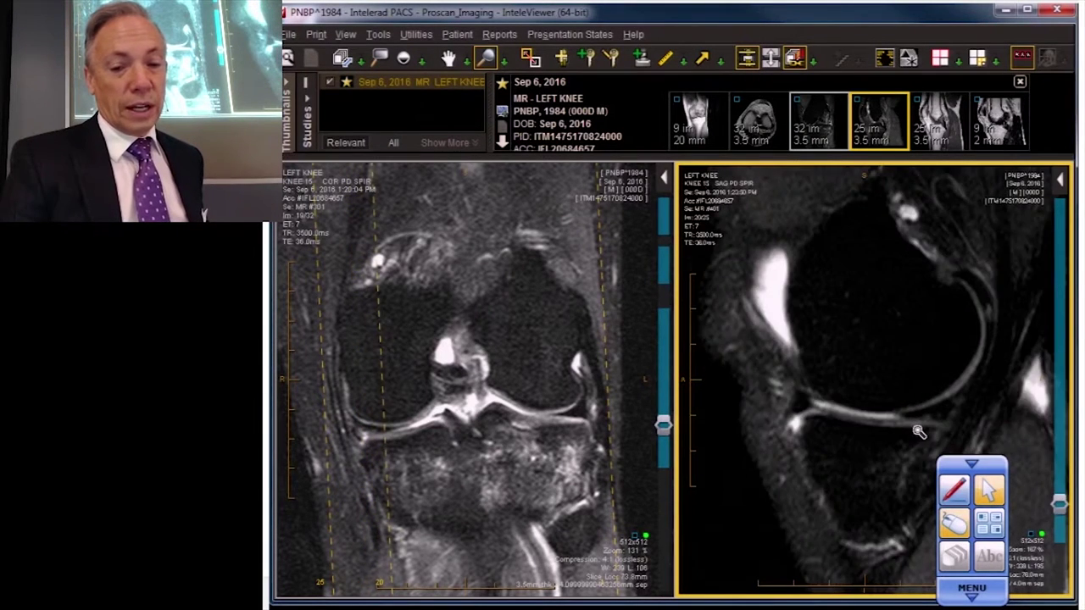
scroll(918, 432, "up", 4)
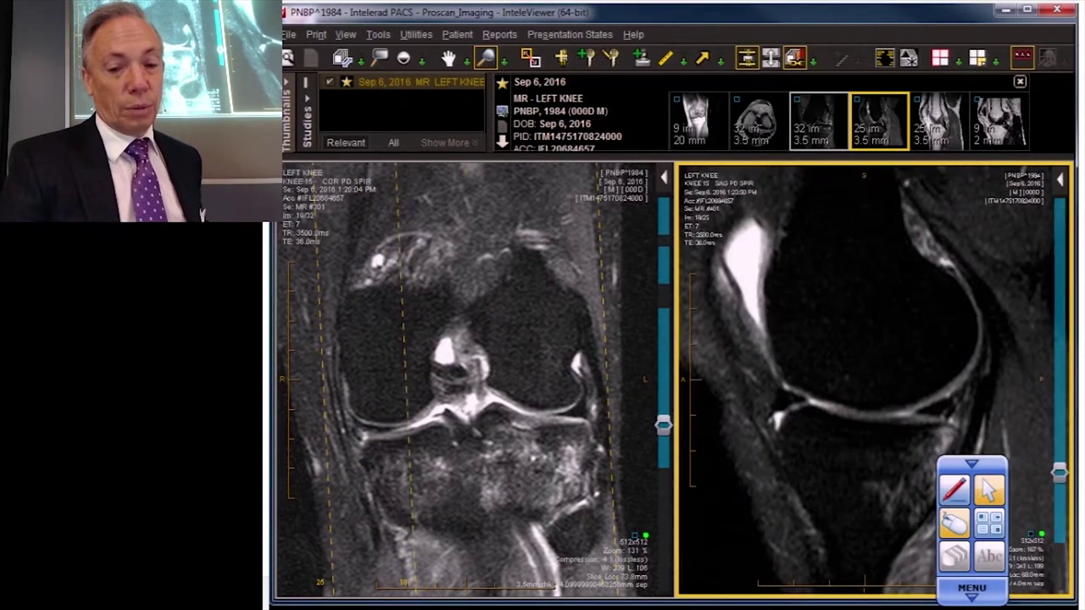
scroll(947, 413, "up", 1)
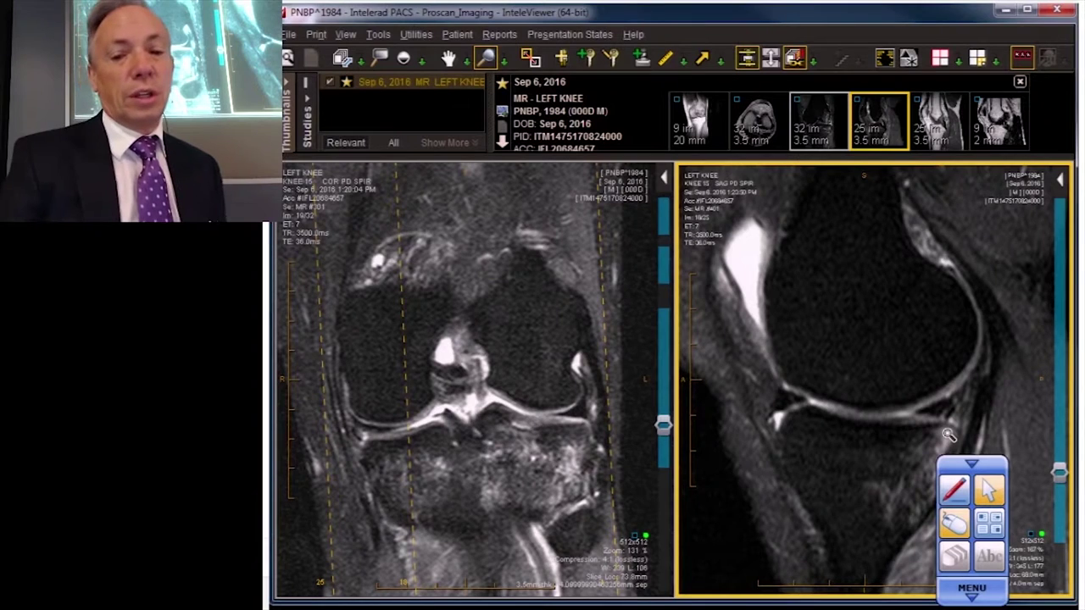
scroll(948, 437, "up", 2)
scroll(949, 436, "up", 1)
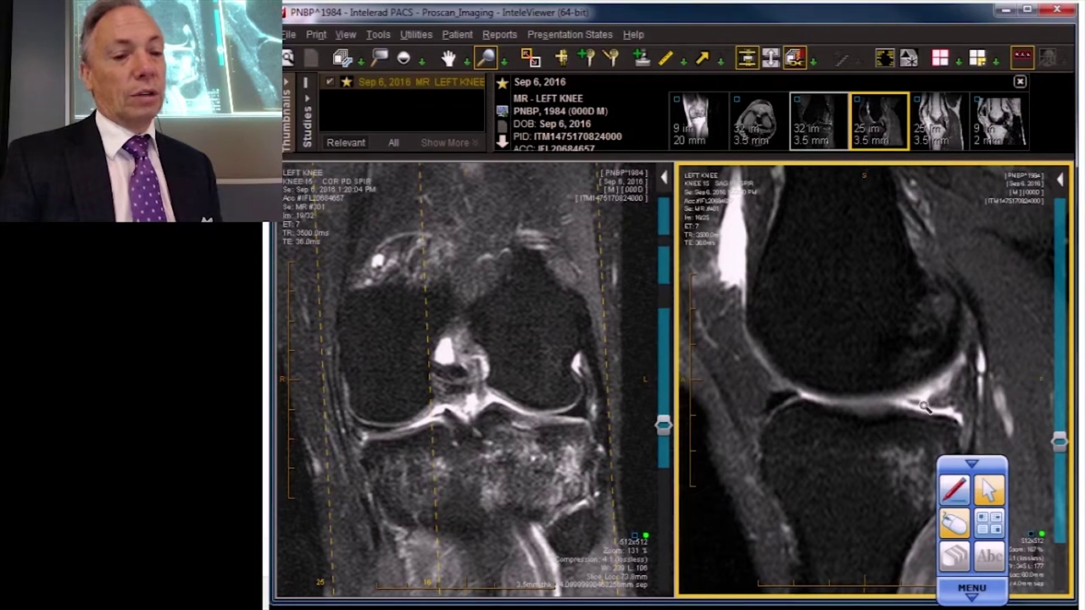
scroll(568, 387, "down", 1)
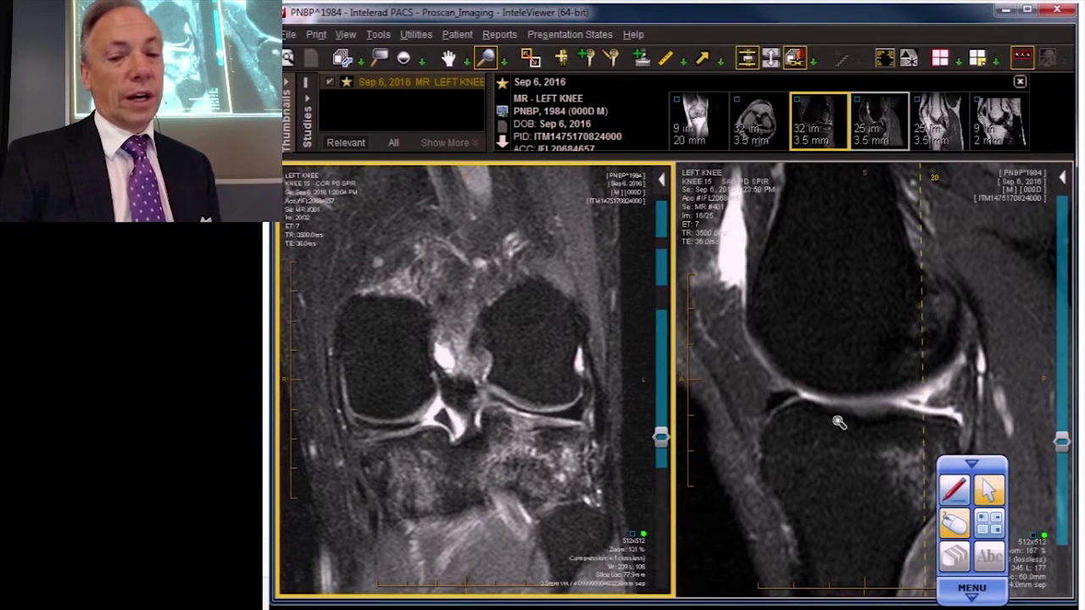
- Wheel the magnified sagittal slices between 16 and 19, settling on image 17/25
scroll(847, 419, "down", 3)
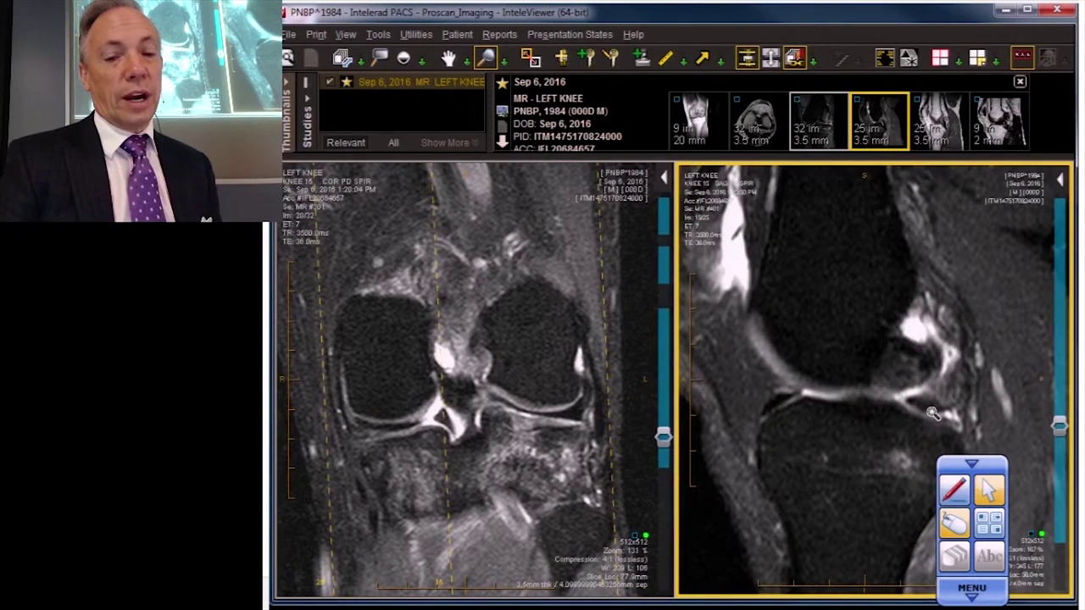
scroll(932, 414, "up", 3)
scroll(932, 415, "down", 1)
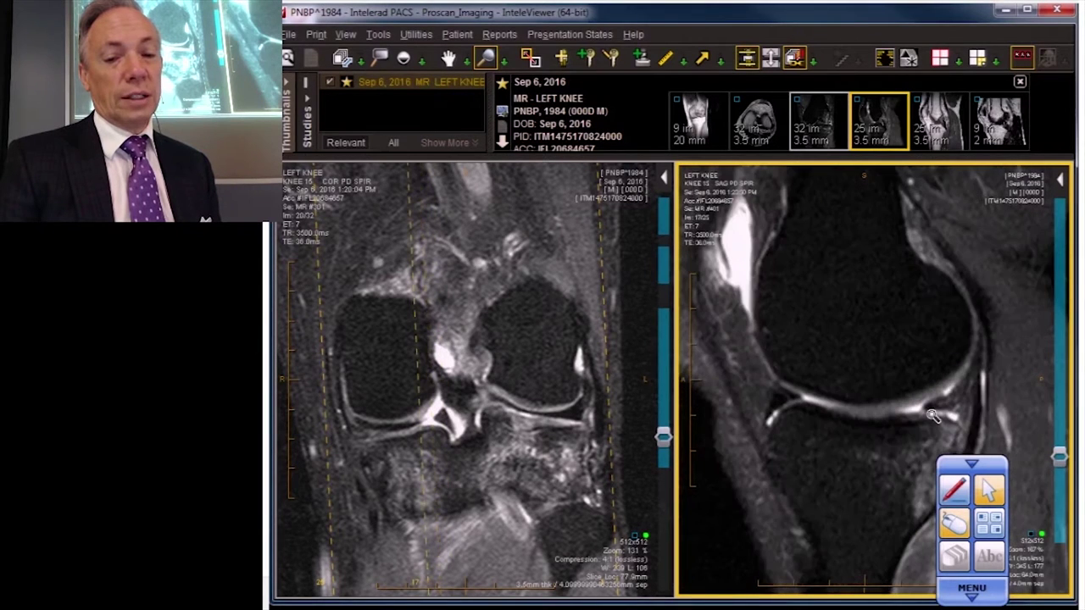